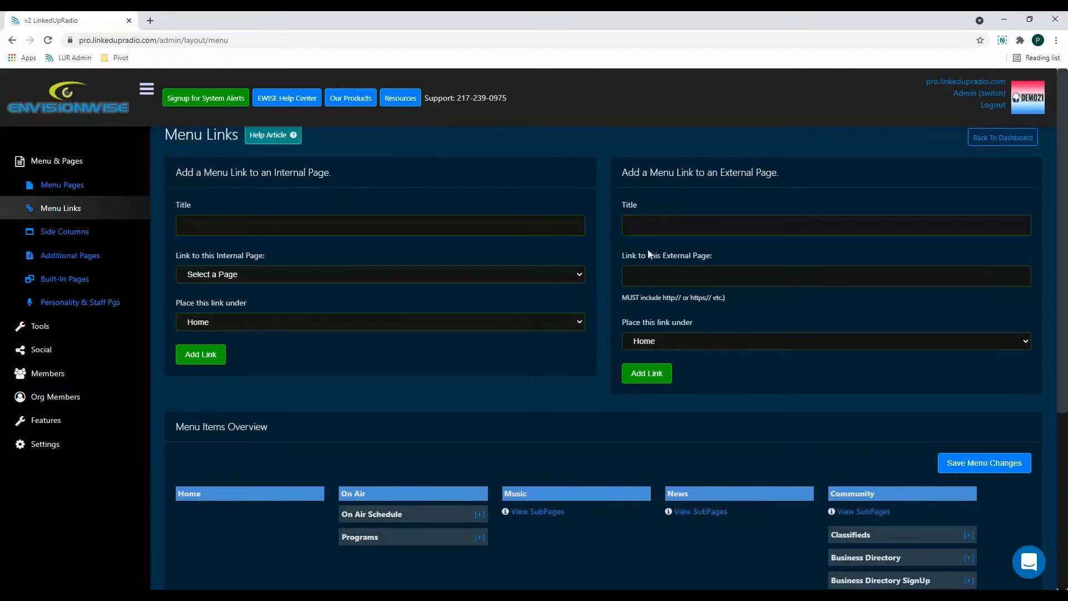
Open the DEMO21 public website to examine its navigation bar and dropdown links, and return to the Menu Links admin page.
scroll(613, 318, "down", 2)
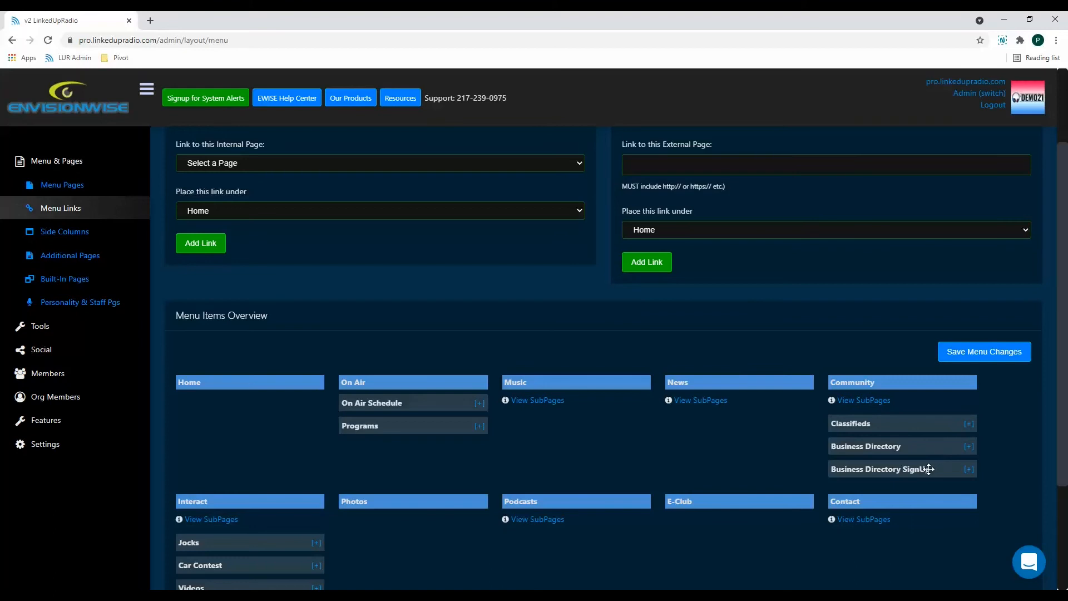
left_click(949, 83)
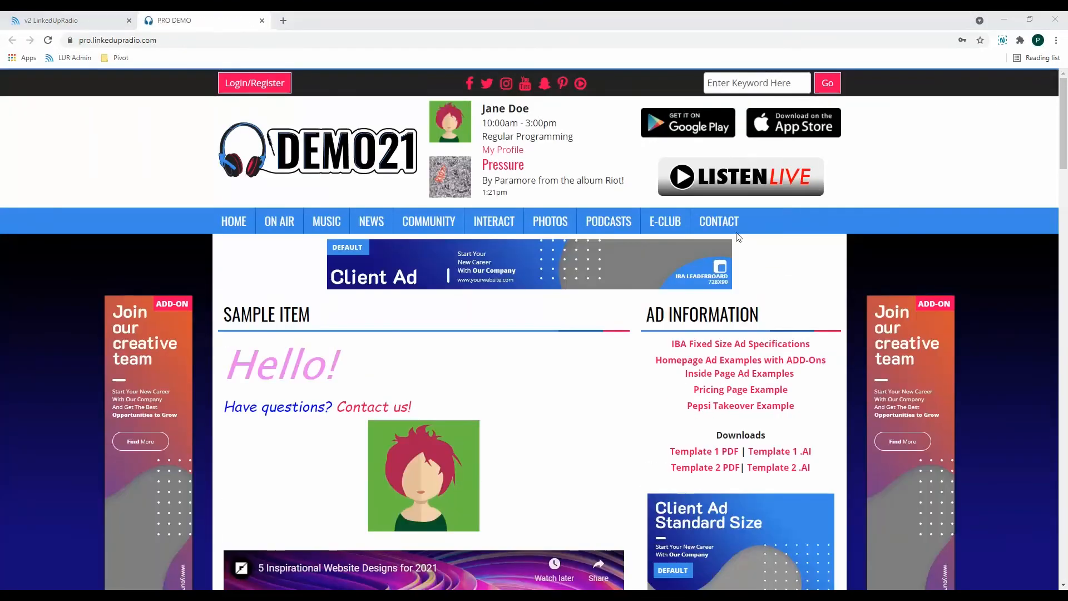
mouse_move(307, 216)
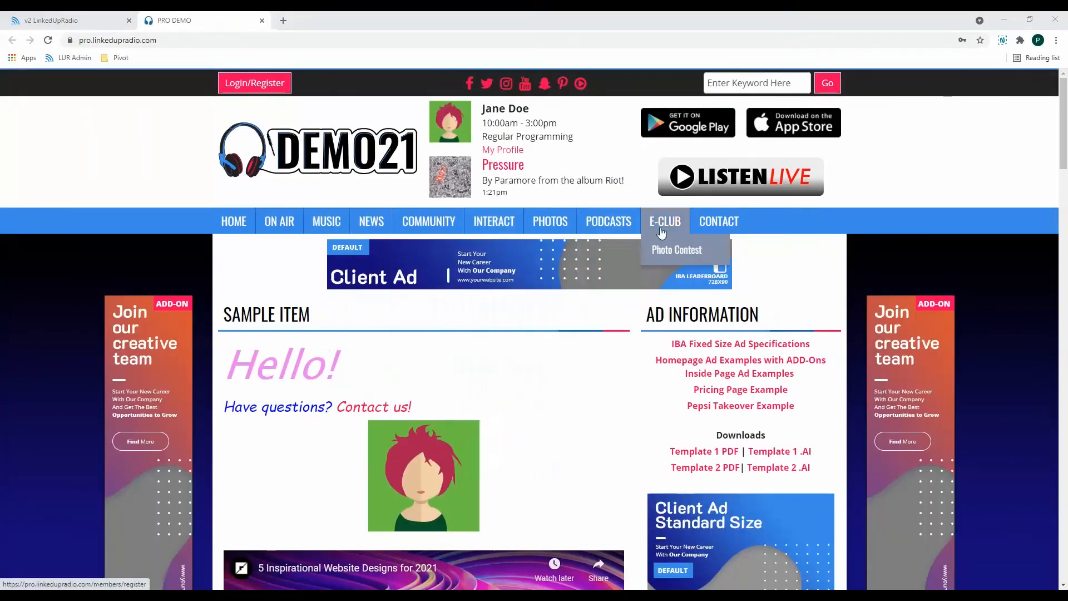
mouse_move(421, 219)
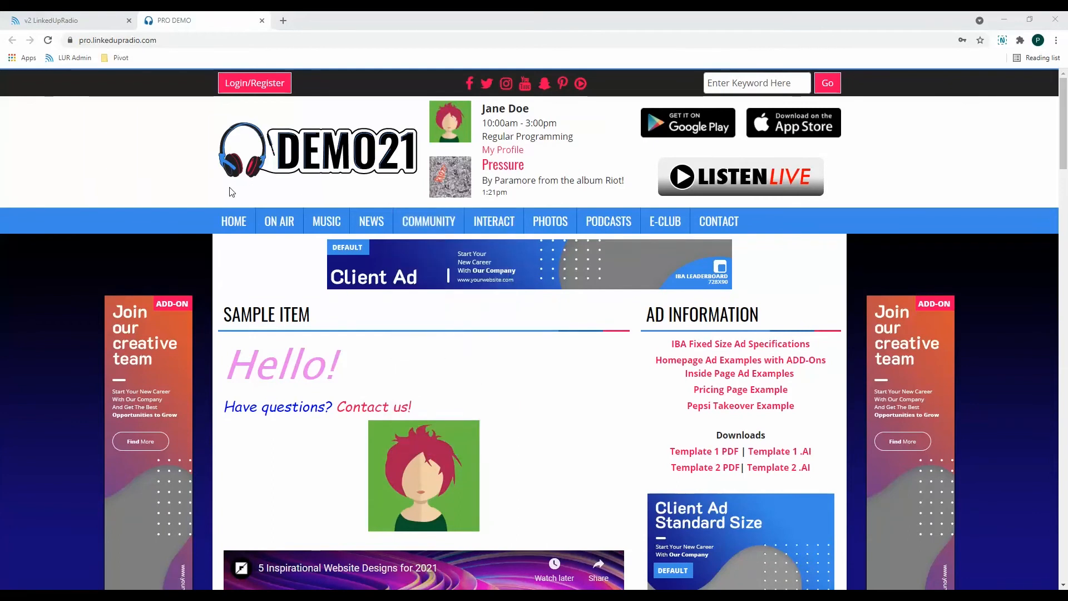
left_click(94, 22)
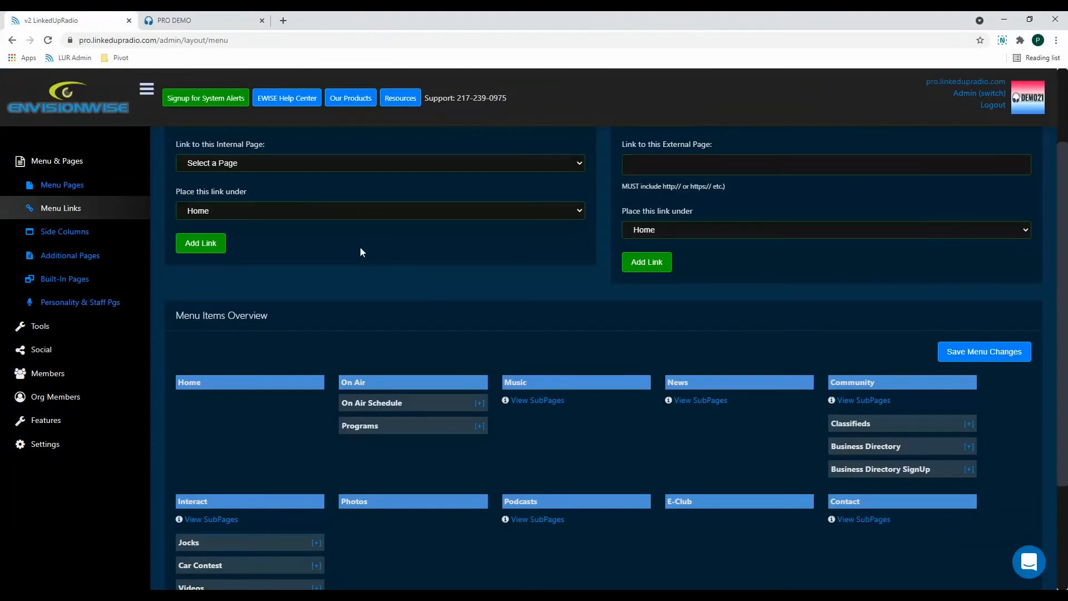
Add an internal menu link titled Advertising that points to the Advertising Information page, placed under Interact.
scroll(359, 247, "up", 2)
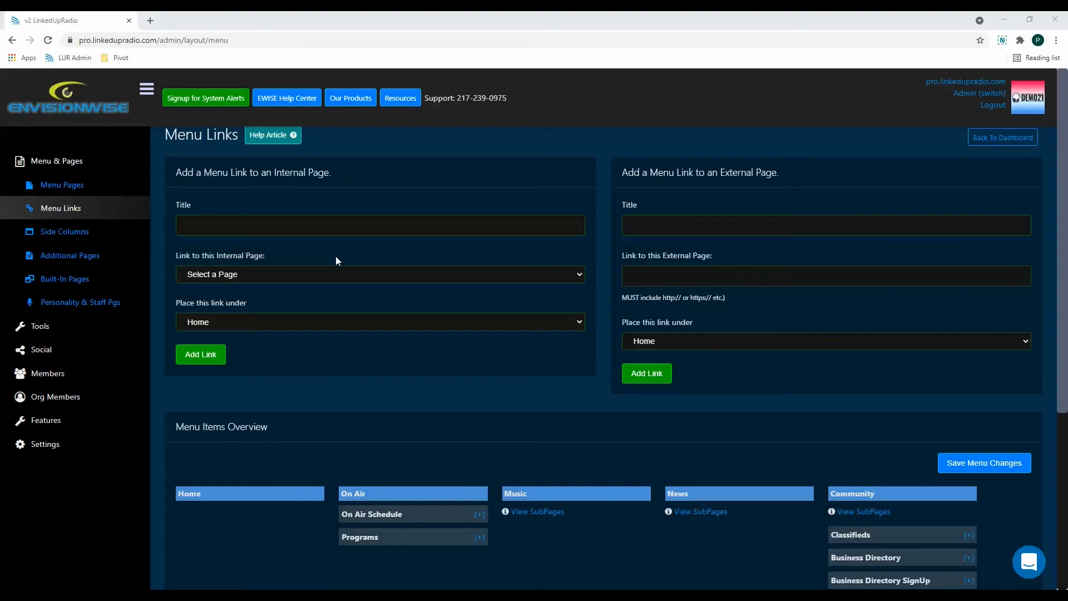
left_click(314, 213)
left_click(310, 225)
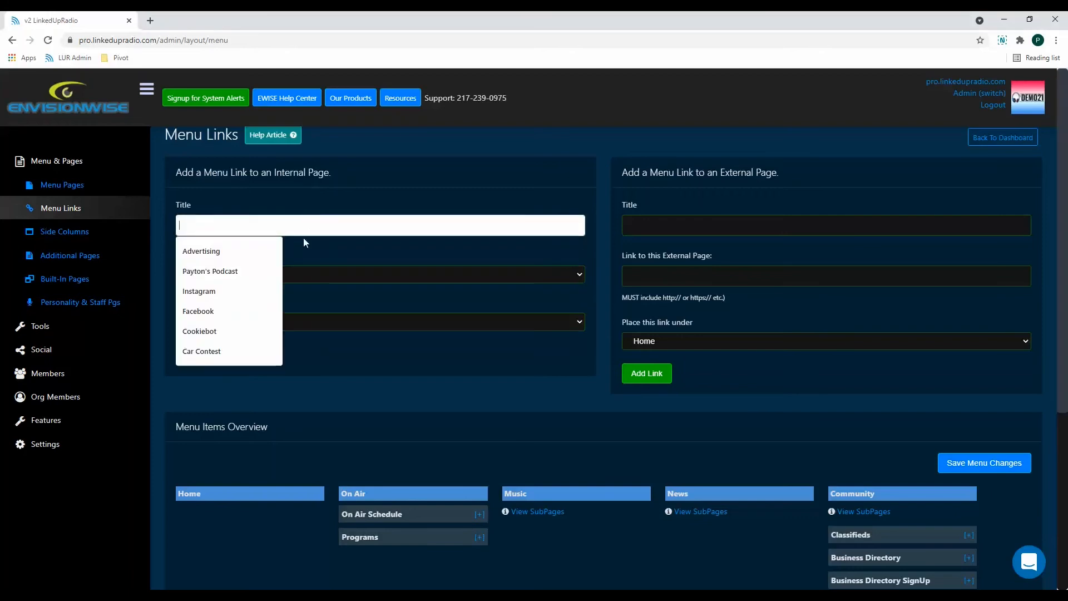
left_click(269, 248)
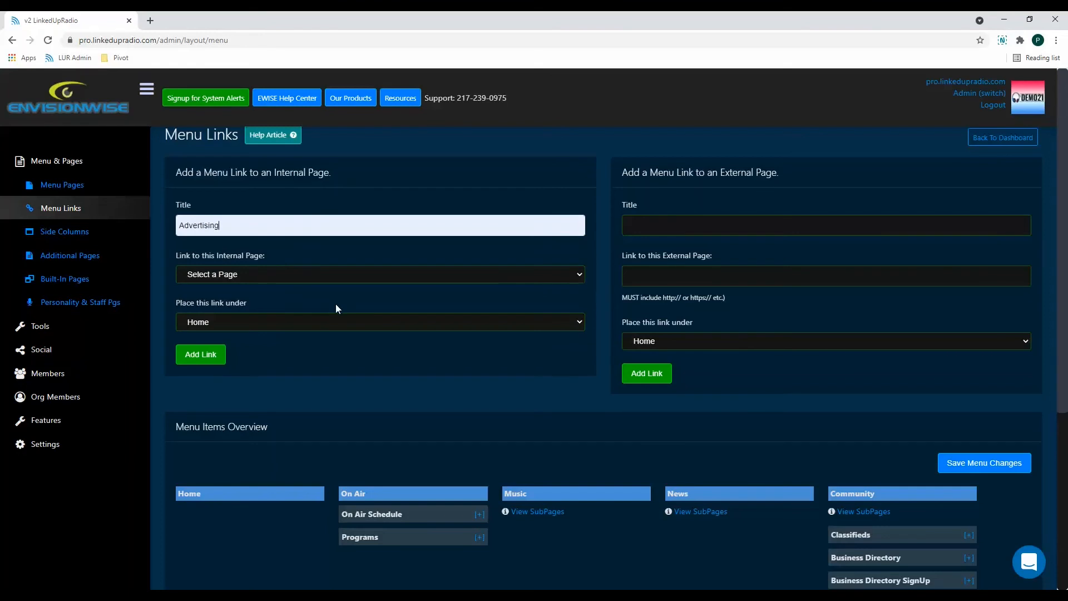
left_click(339, 275)
scroll(336, 359, "down", 3)
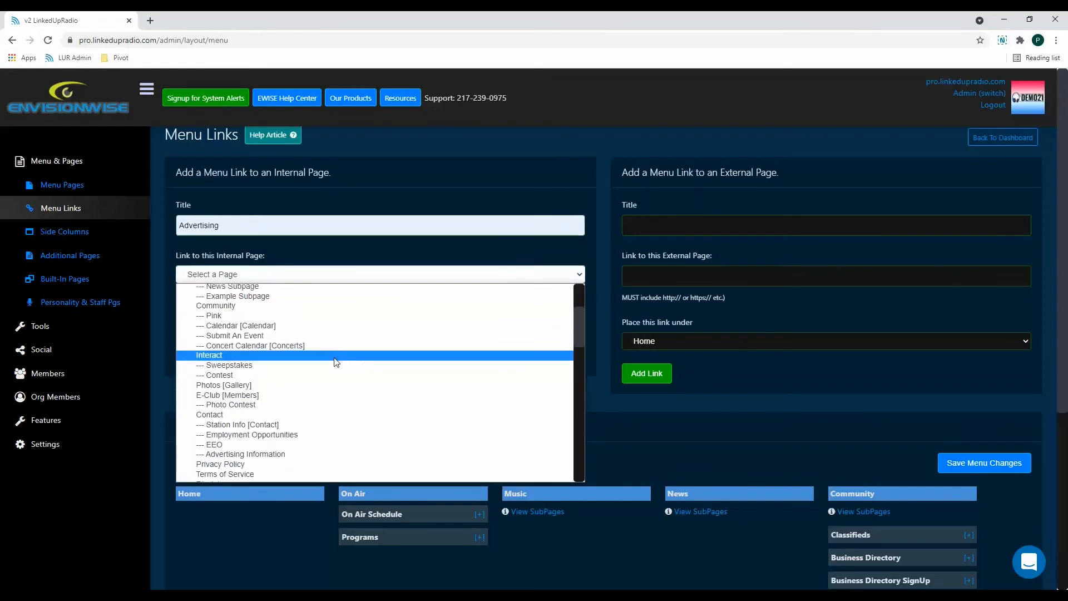
left_click(309, 453)
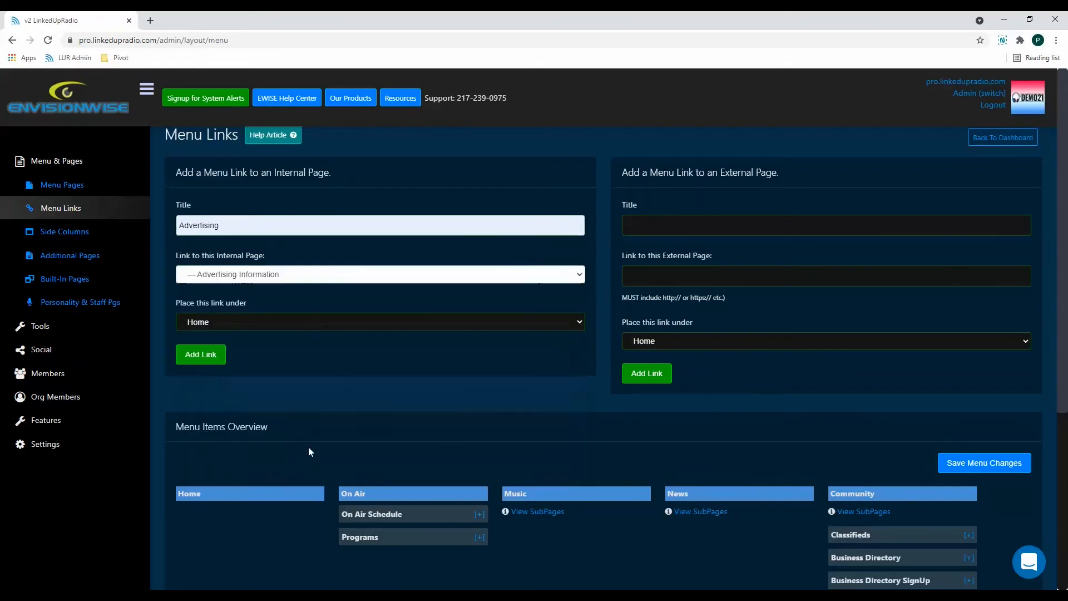
left_click(313, 328)
left_click(298, 385)
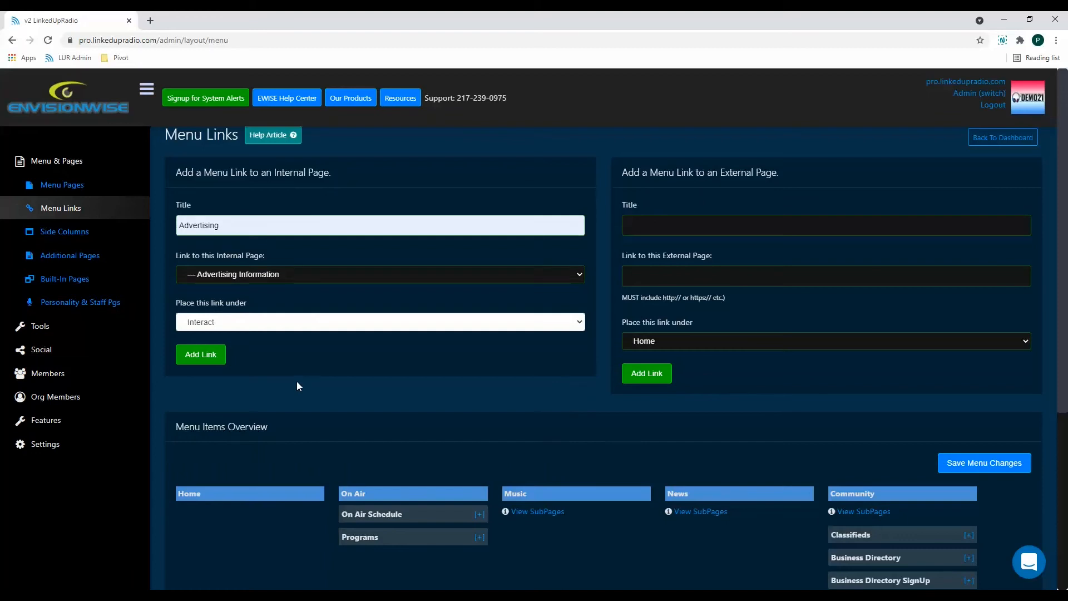
left_click(221, 354)
scroll(328, 333, "down", 5)
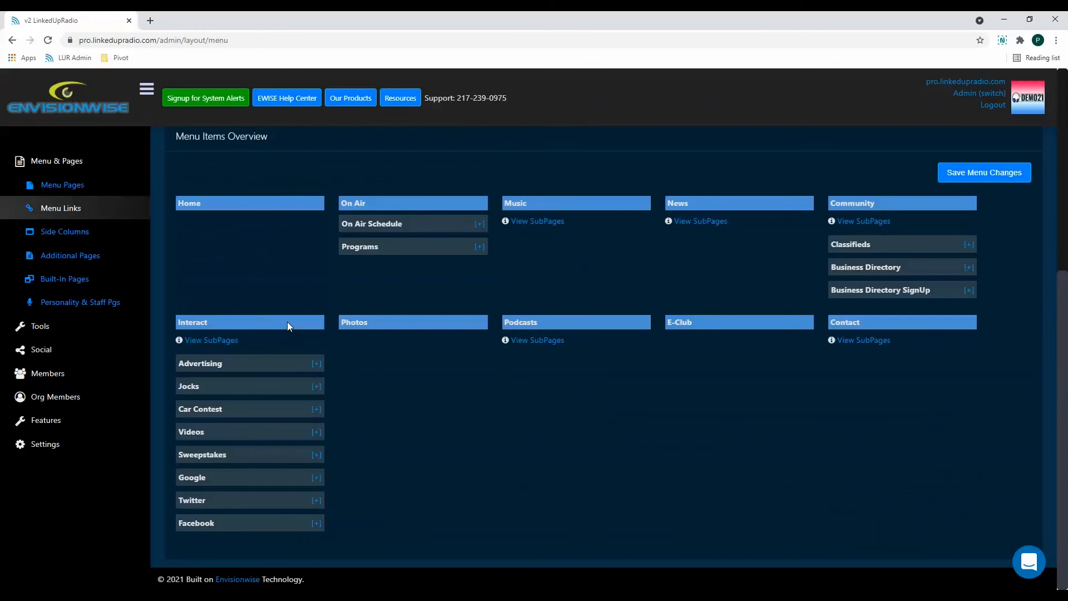
scroll(287, 321, "up", 5)
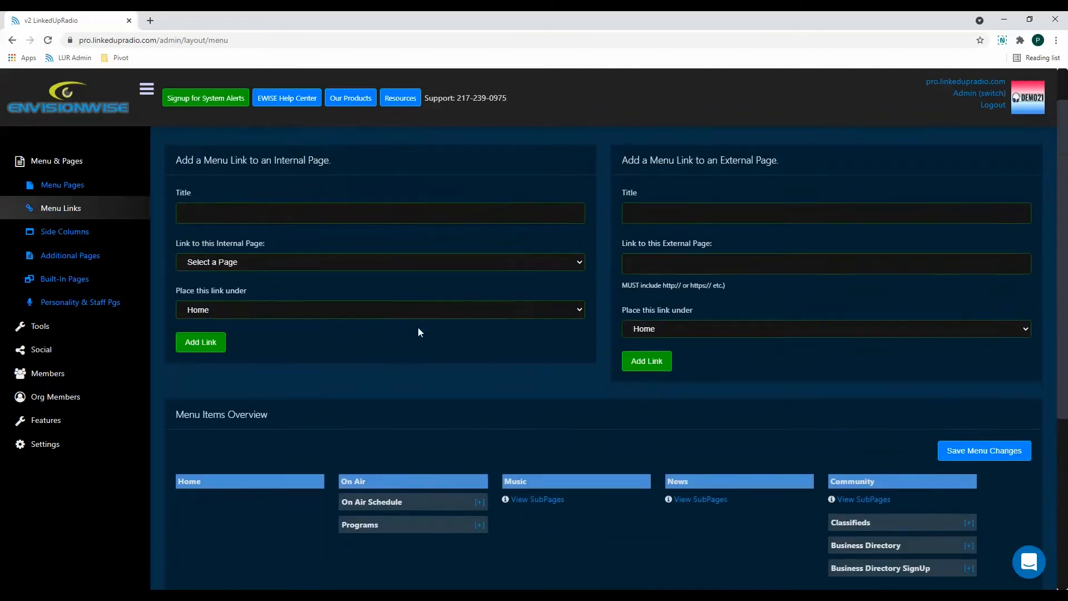
scroll(421, 328, "up", 1)
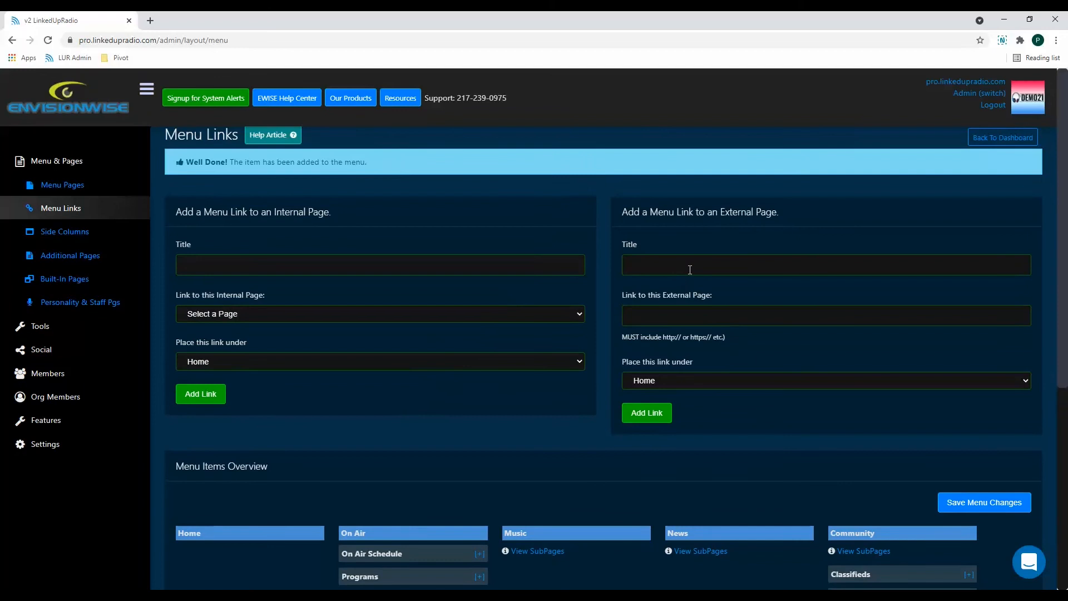
left_click(690, 271)
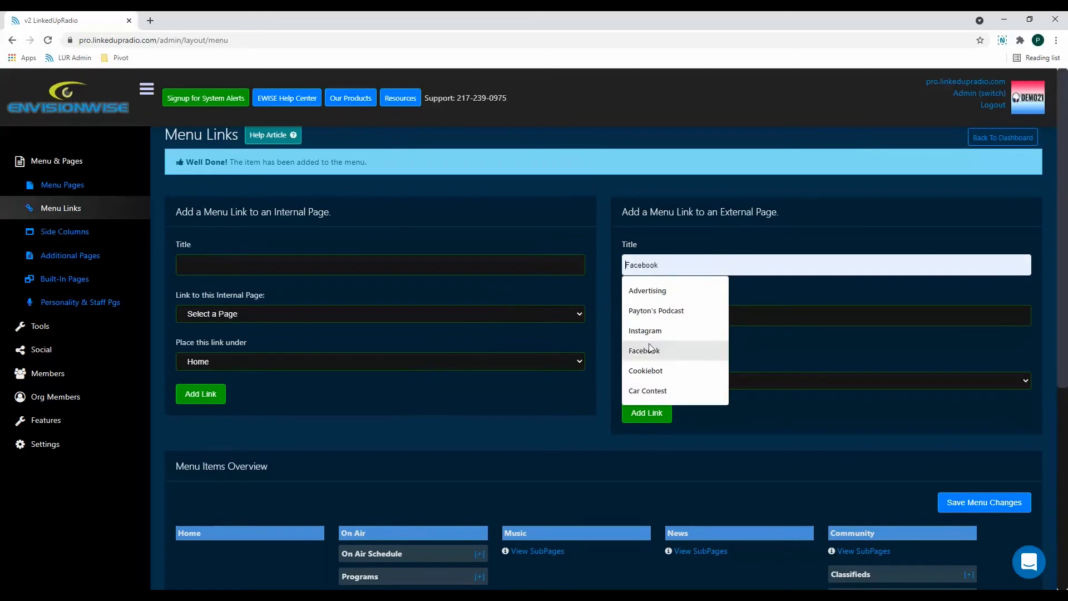
left_click(655, 331)
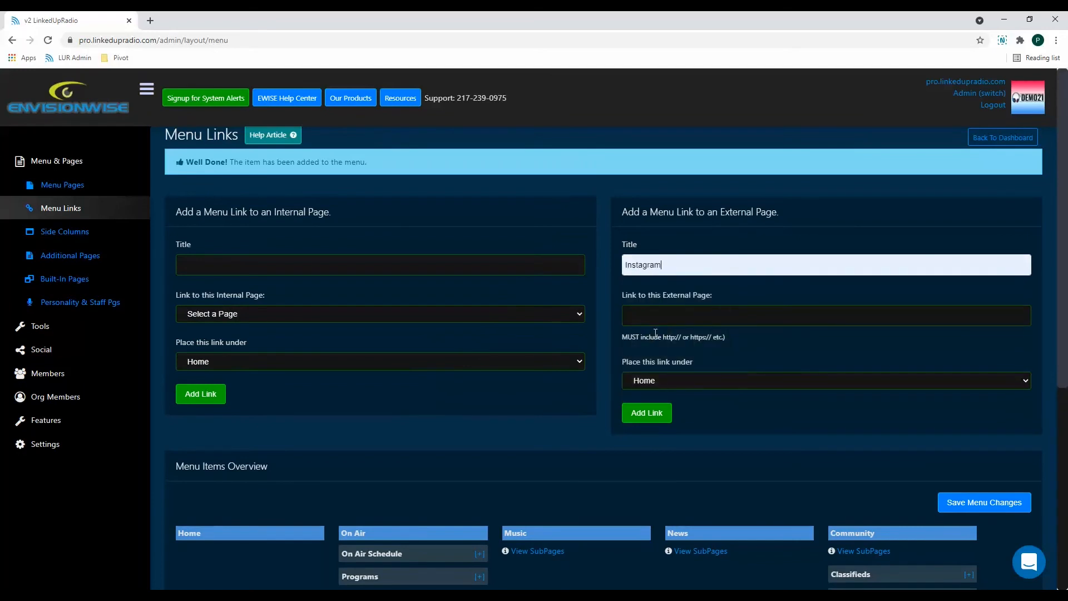
left_click(762, 319)
type("https://www.instagram.com/linkedupradio/")
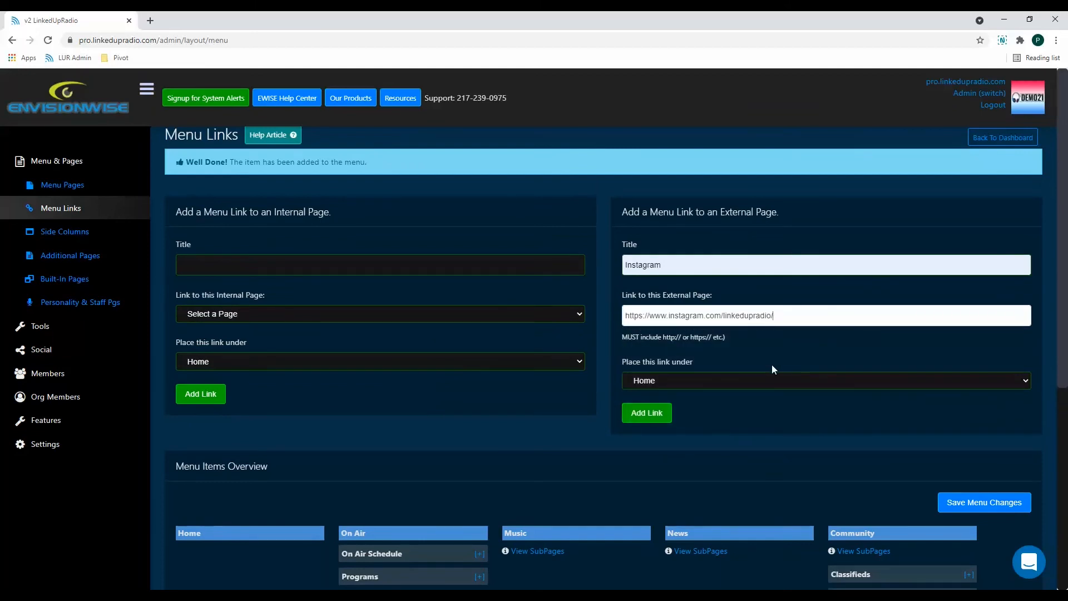
left_click(760, 382)
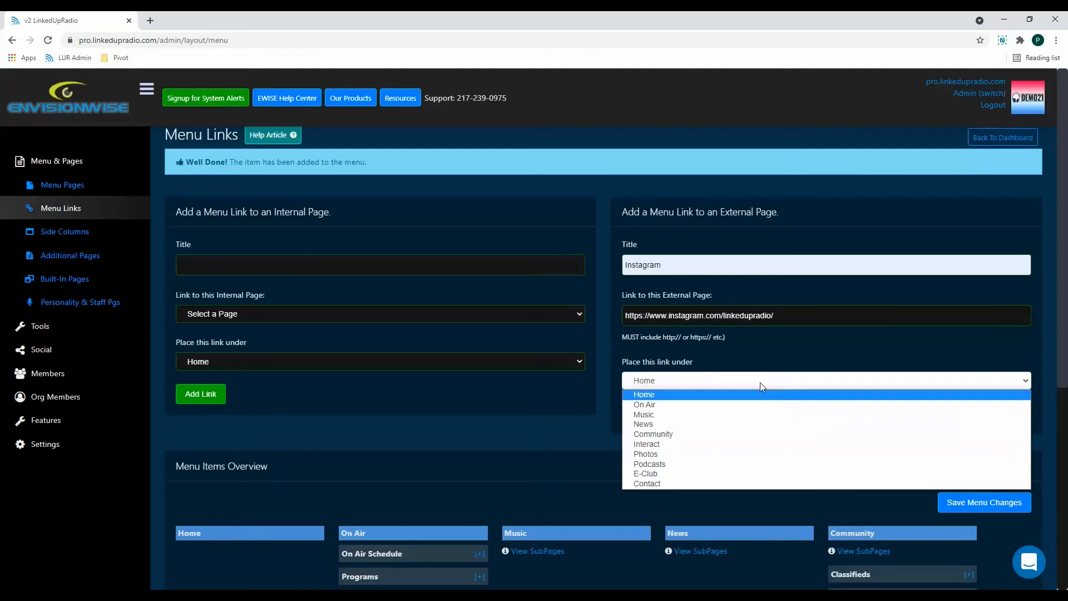
left_click(741, 445)
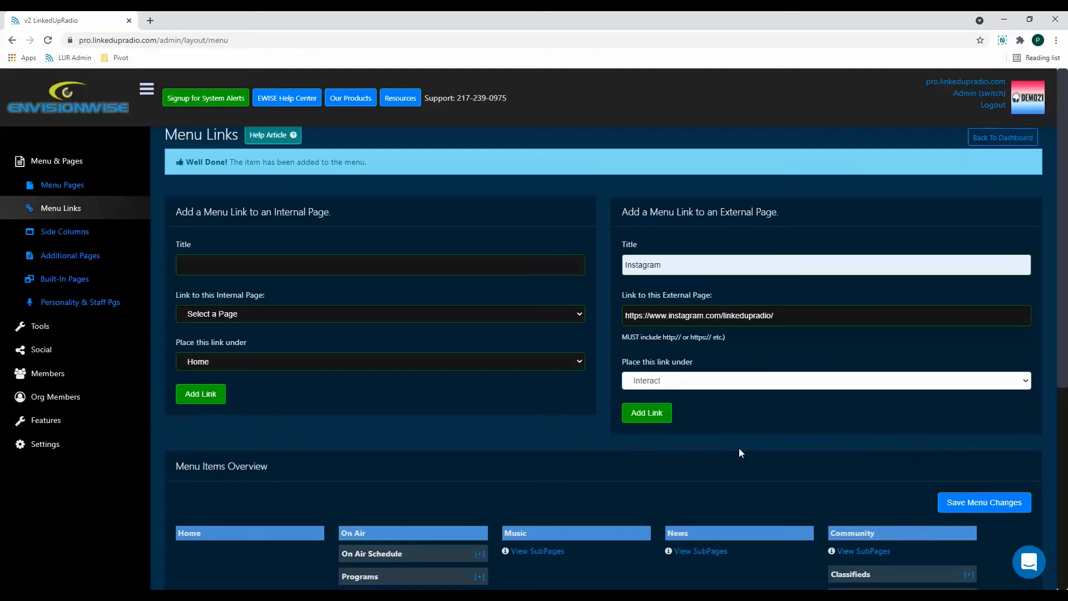
left_click(664, 415)
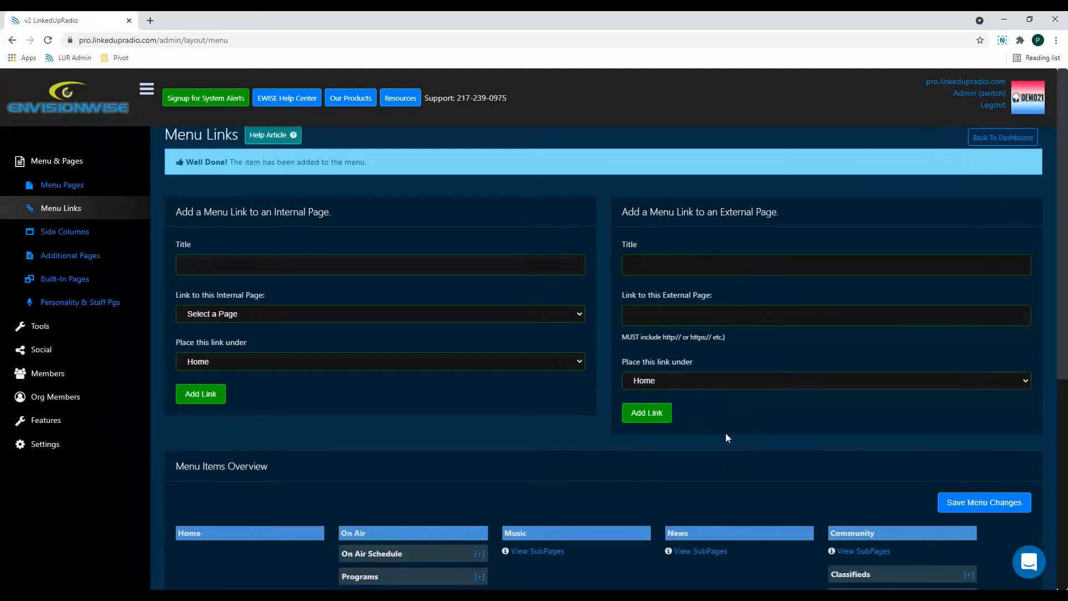
Expand the Advertising link under Interact in the menu overview, choose Same Window as its target and collapse it.
scroll(726, 433, "down", 6)
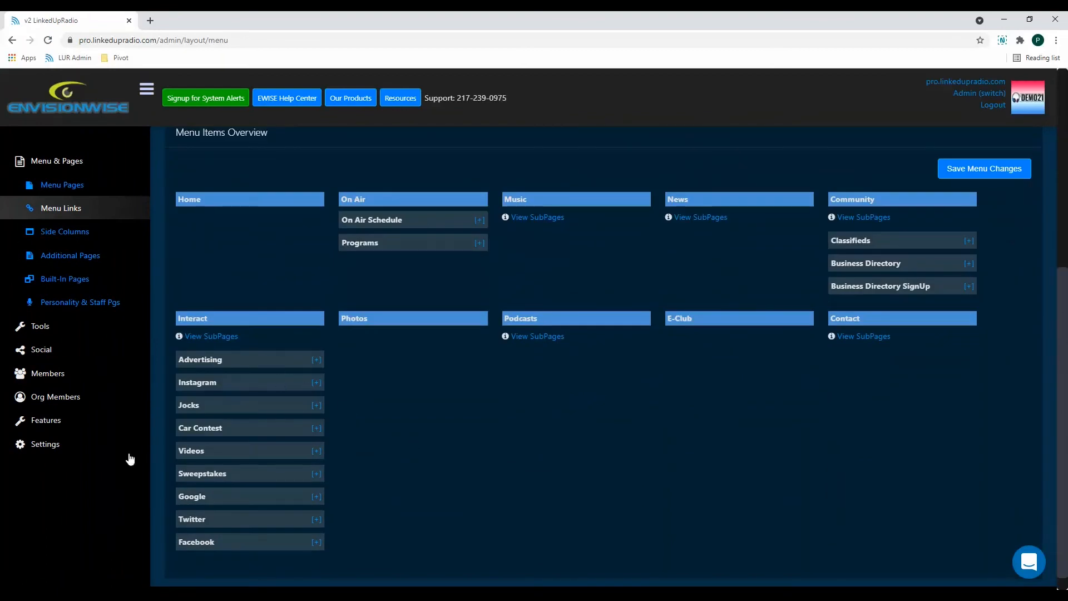
scroll(319, 368, "up", 1)
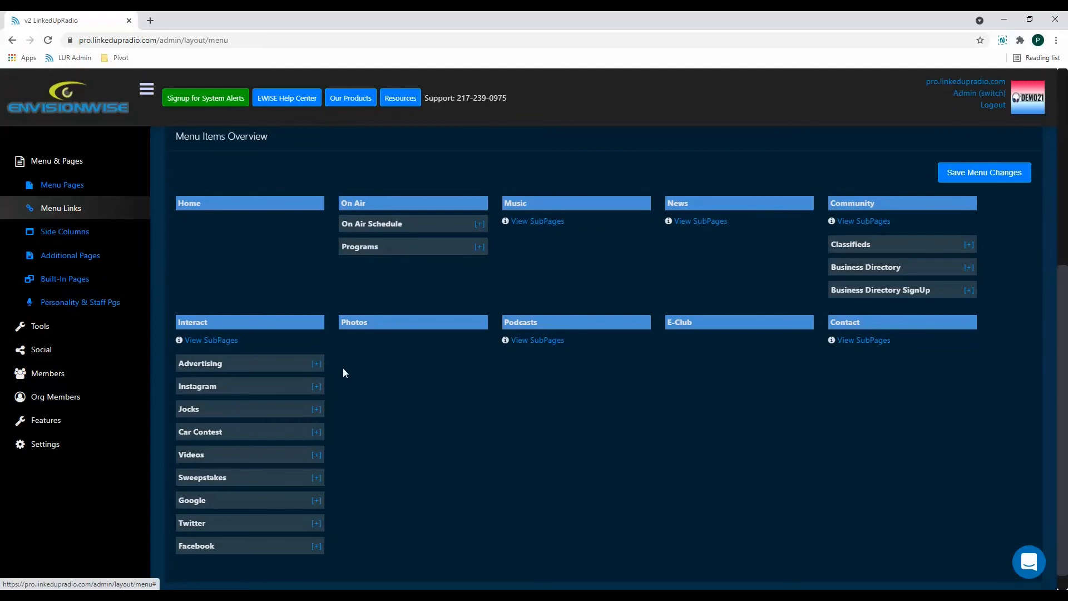
left_click(317, 365)
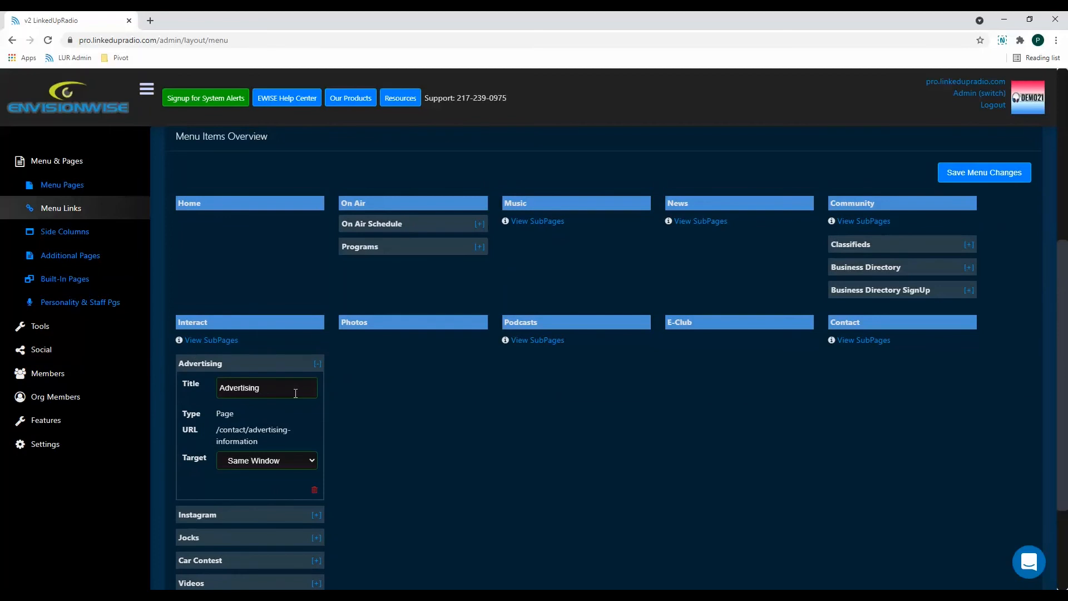
left_click(294, 466)
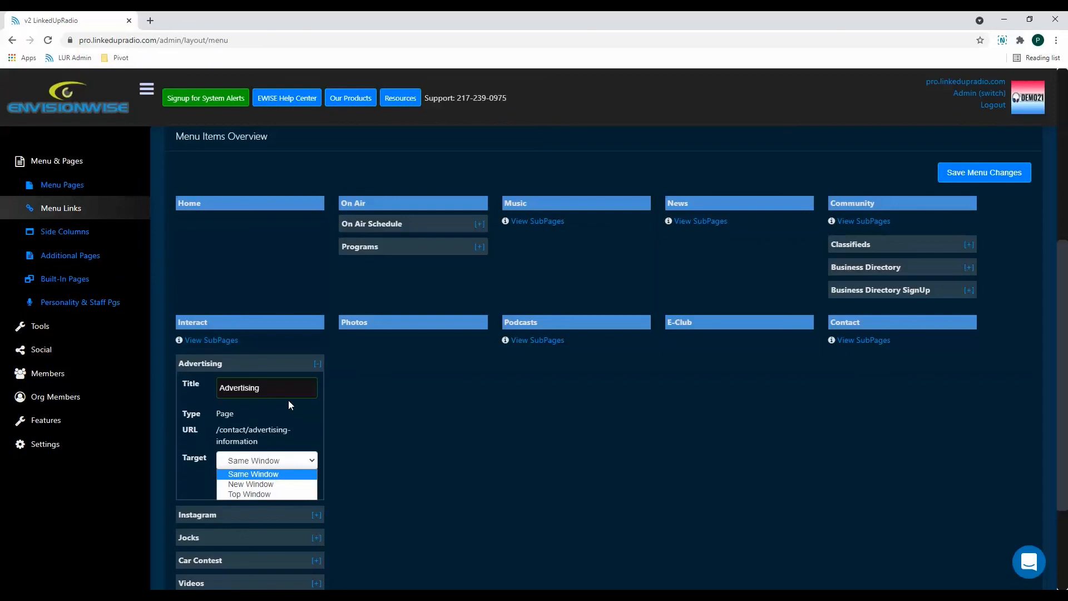
left_click(283, 474)
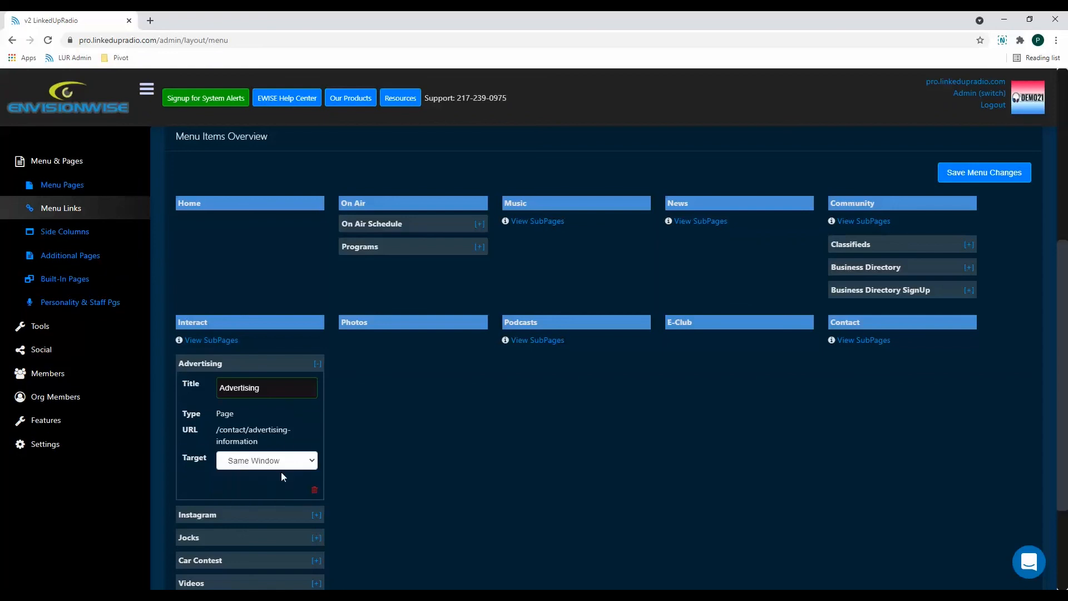
left_click(317, 365)
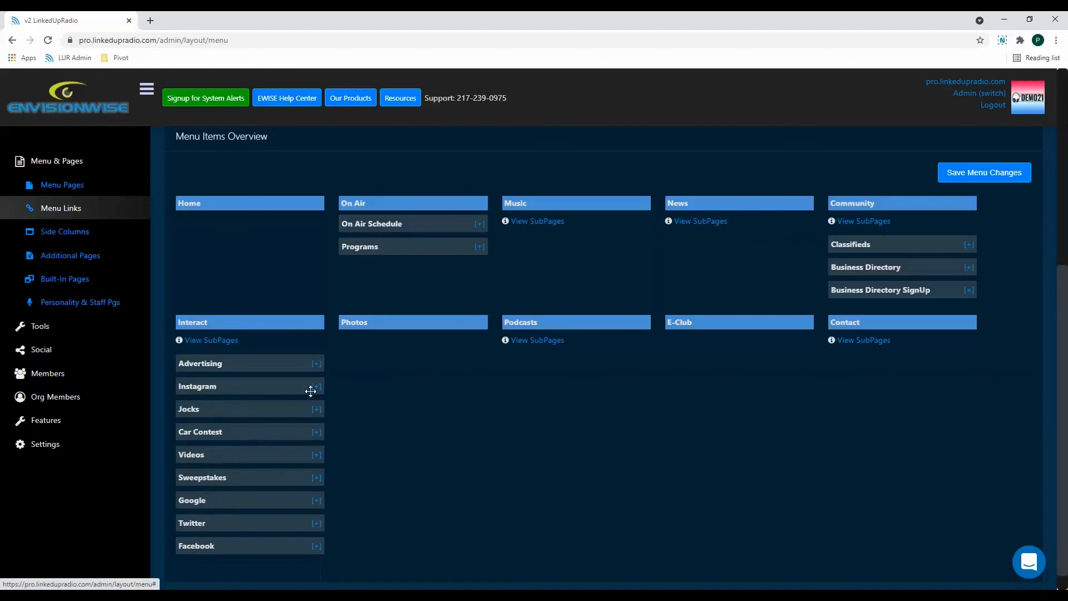
Set the Instagram link's target under Interact to New Window and collapse its details.
left_click(317, 388)
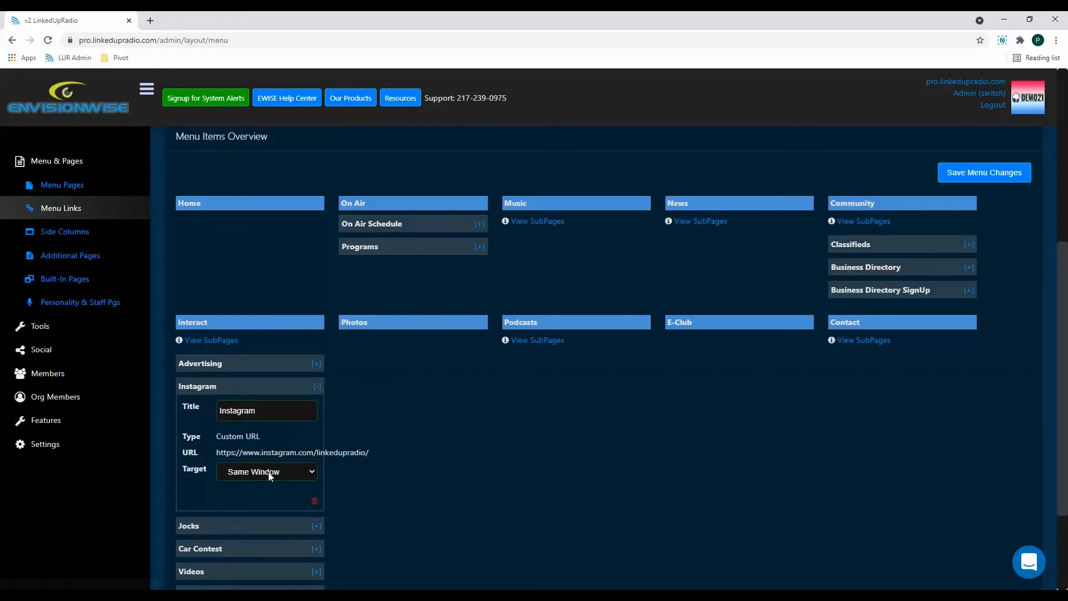
left_click(268, 471)
left_click(267, 493)
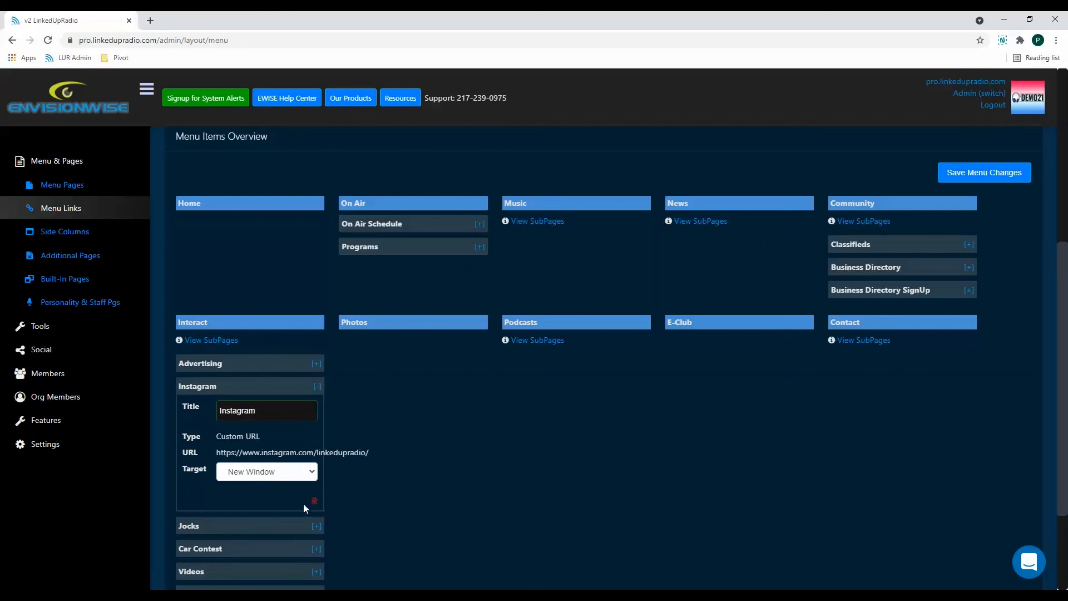
left_click(353, 459)
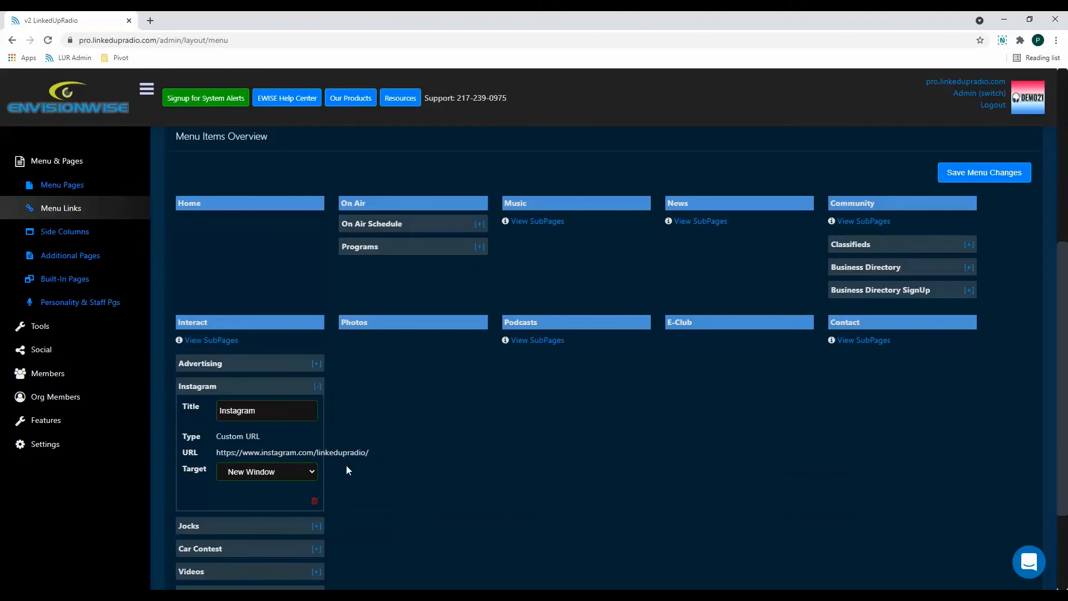
left_click(317, 387)
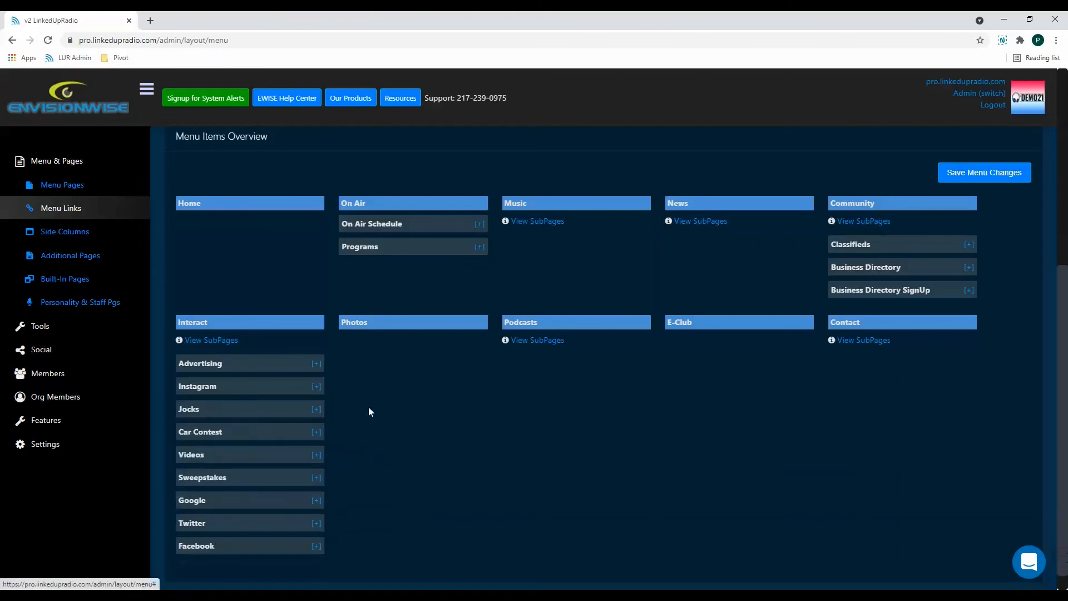
Move the Instagram link to the end of the Interact list, below Facebook, and save the menu changes.
scroll(551, 466, "up", 1)
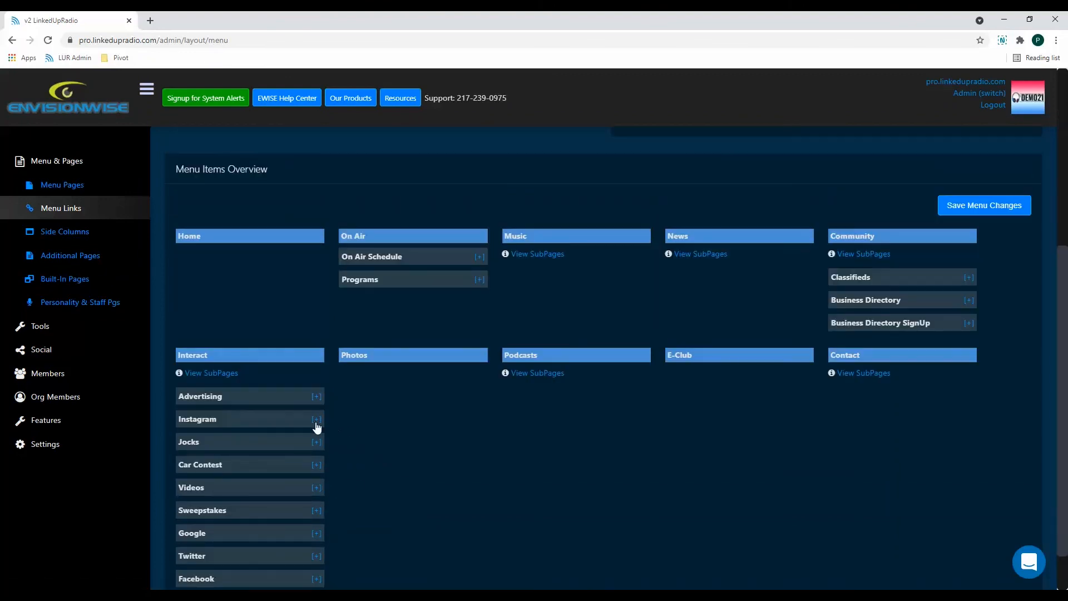
left_click_drag(322, 420, 334, 528)
scroll(366, 495, "up", 1)
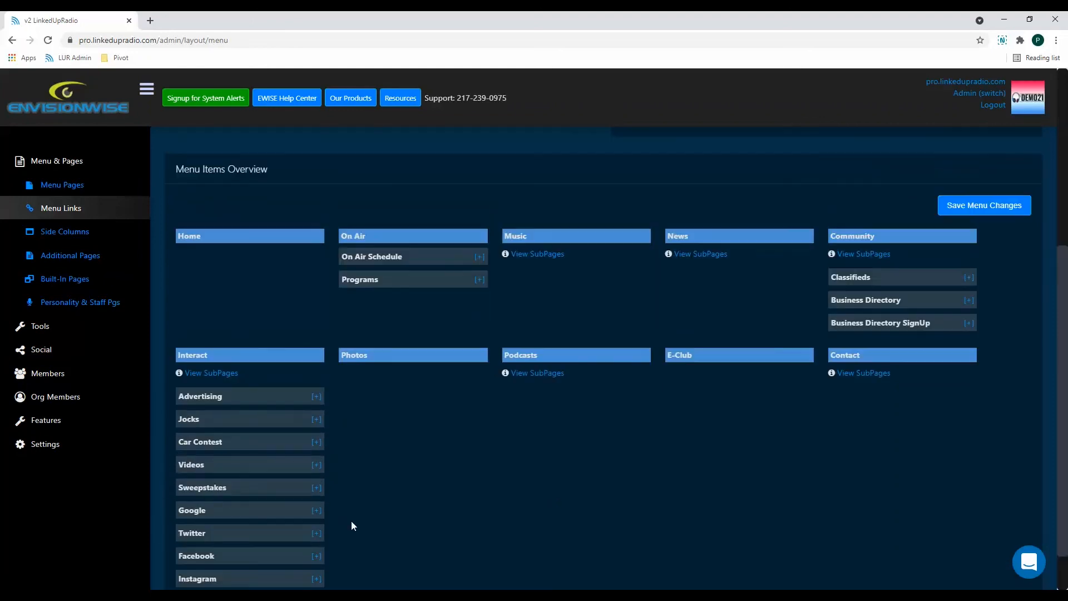
left_click(972, 205)
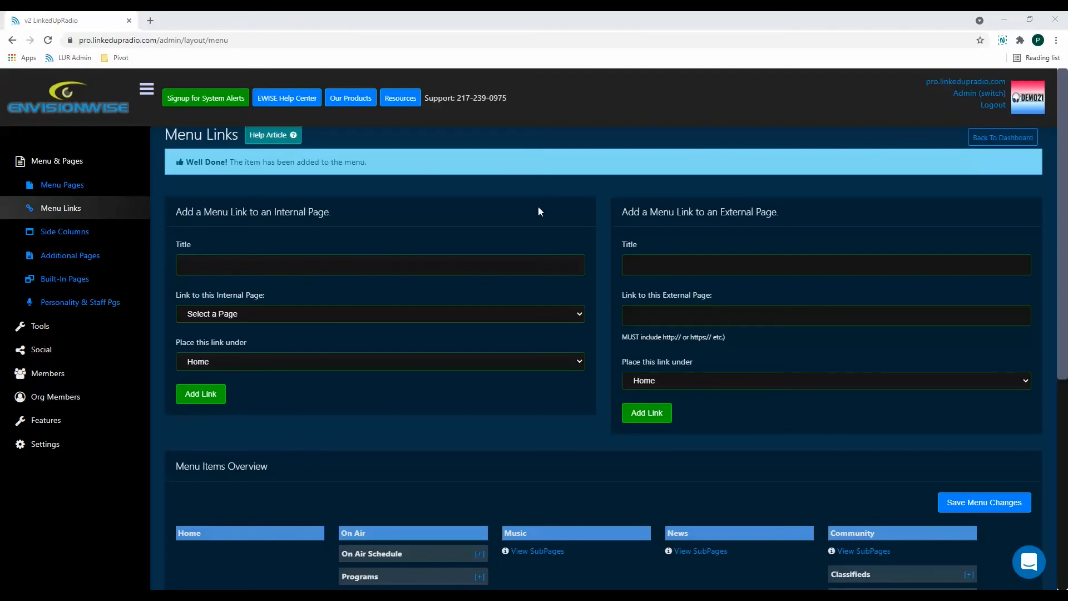
Open the public website and check the links and their order in the Interact menu.
left_click(967, 82)
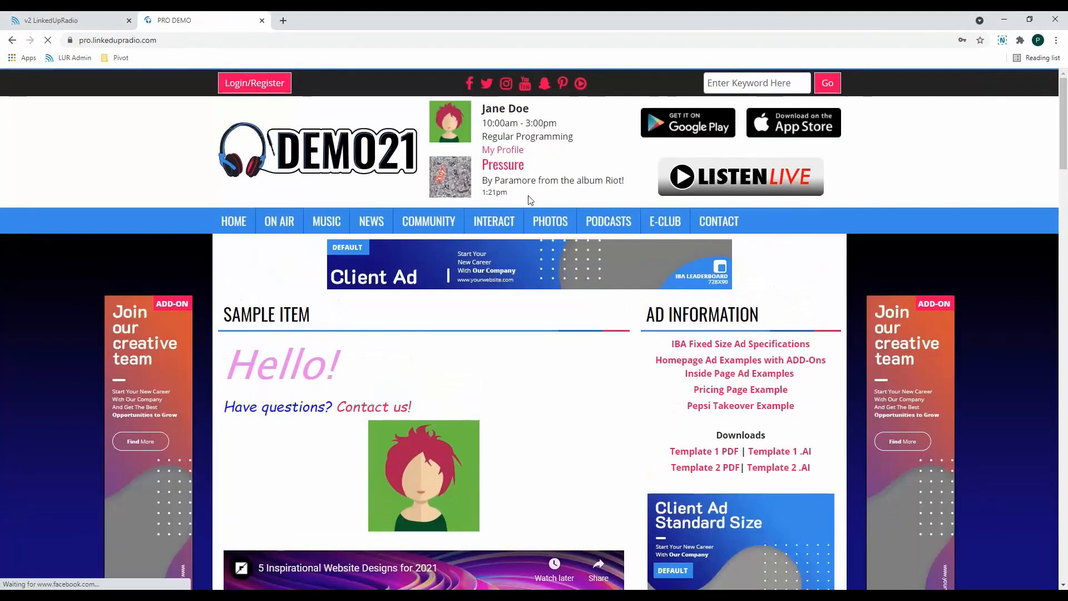
mouse_move(505, 220)
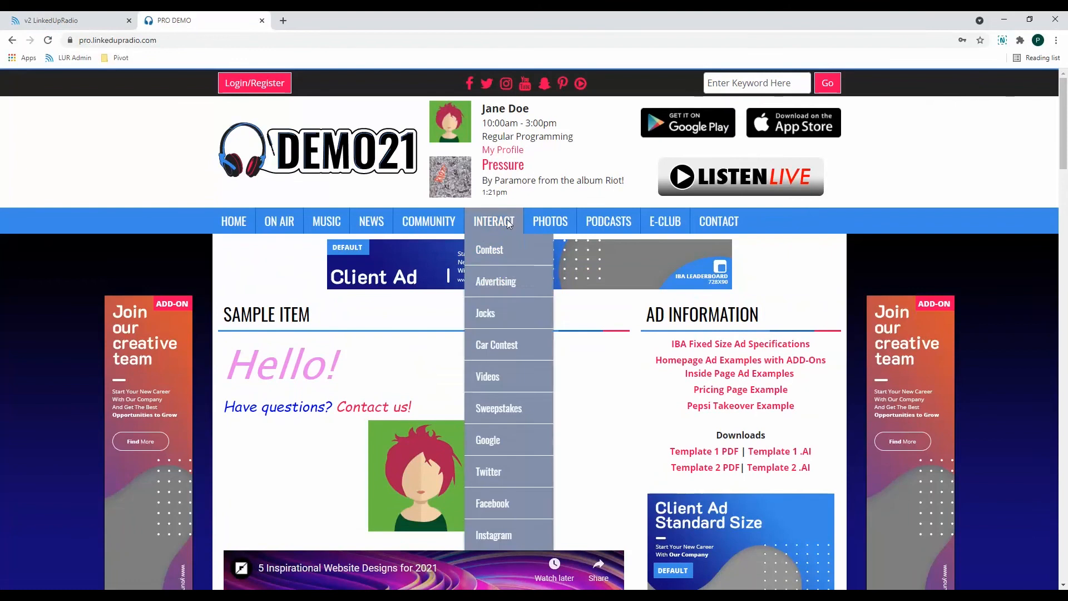
Test the Advertising and Instagram links from the public site's Interact menu, and return to the station website.
left_click(509, 283)
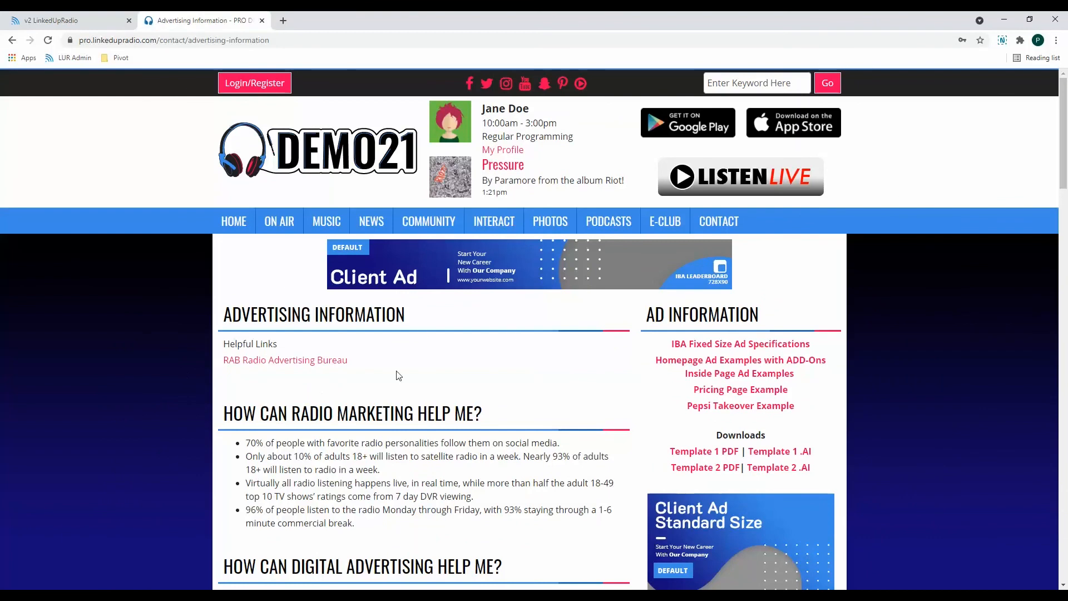
mouse_move(489, 222)
mouse_move(490, 313)
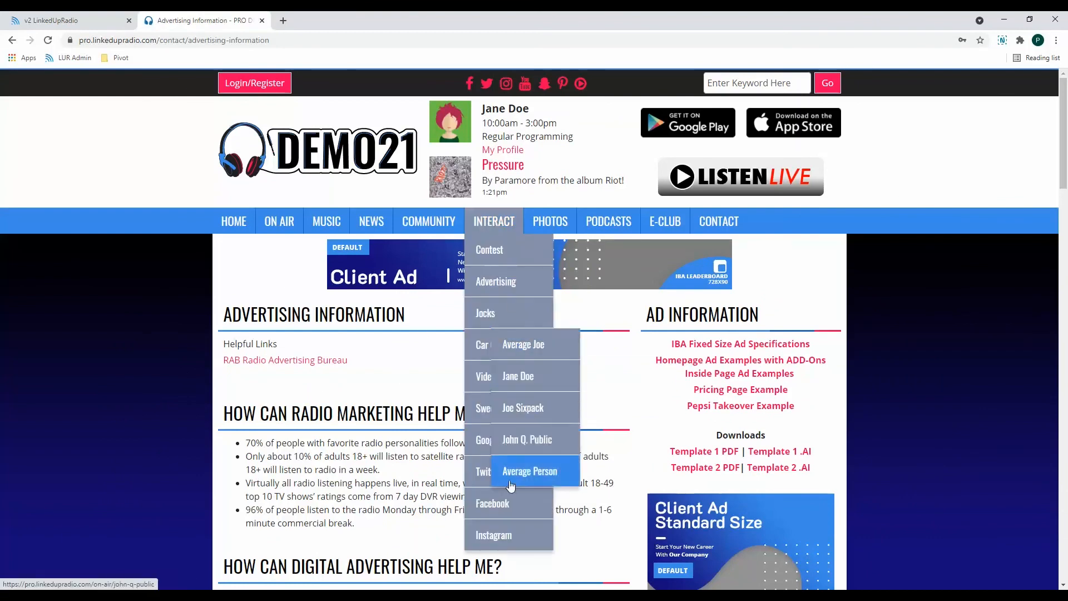
left_click(503, 536)
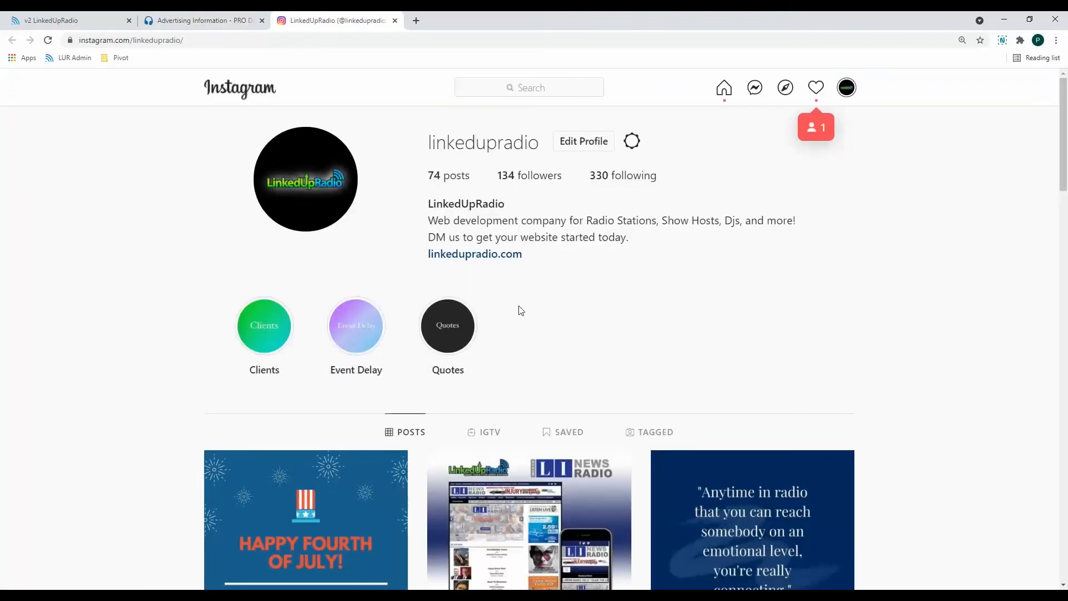
left_click(186, 21)
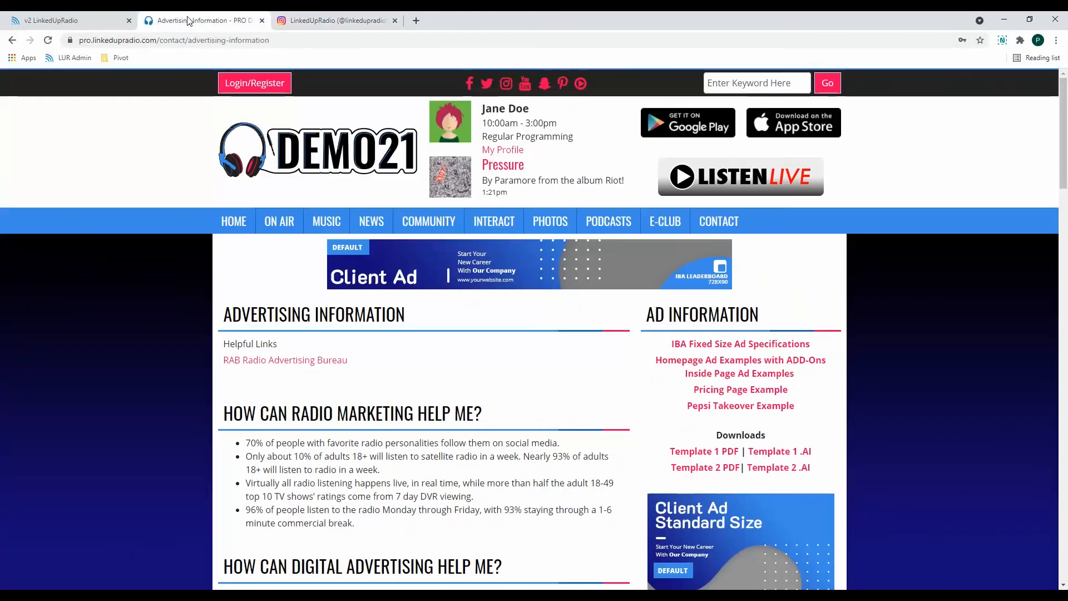
Return to the admin Menu Links page and open the support chat.
left_click(72, 21)
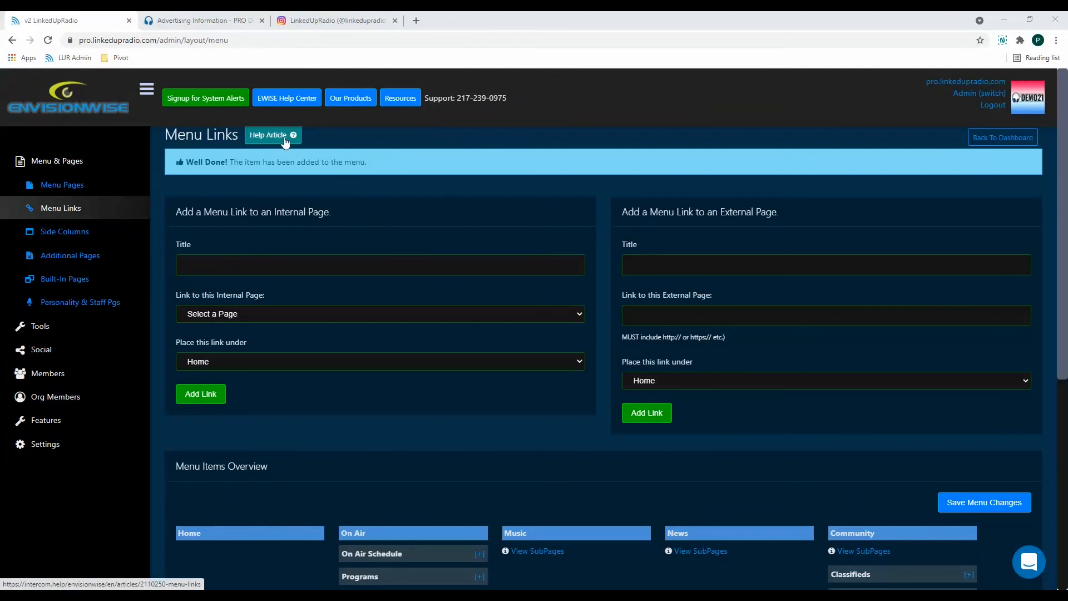
left_click(1033, 569)
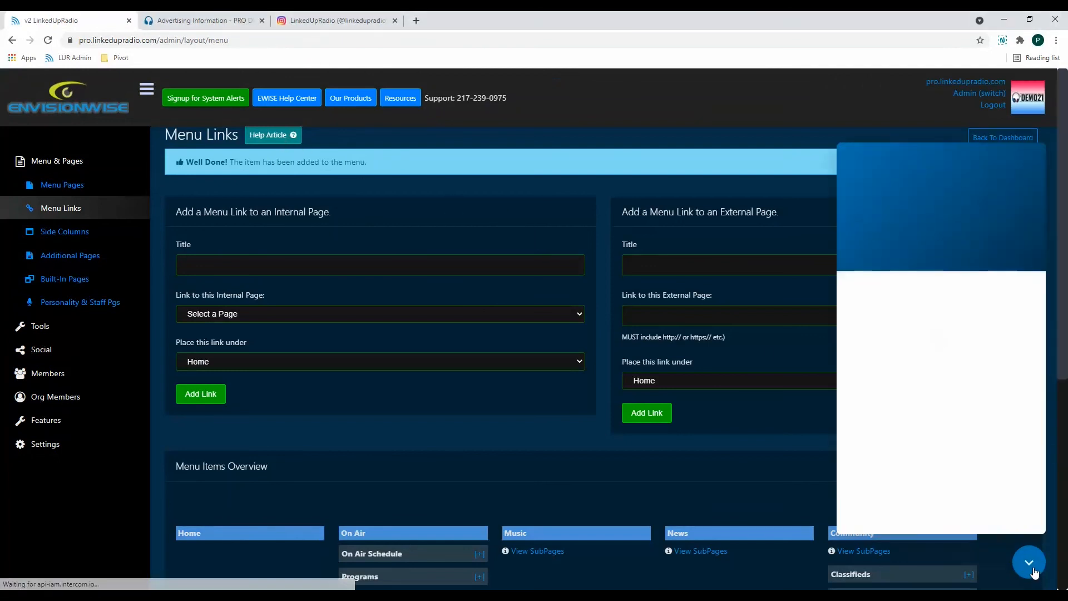